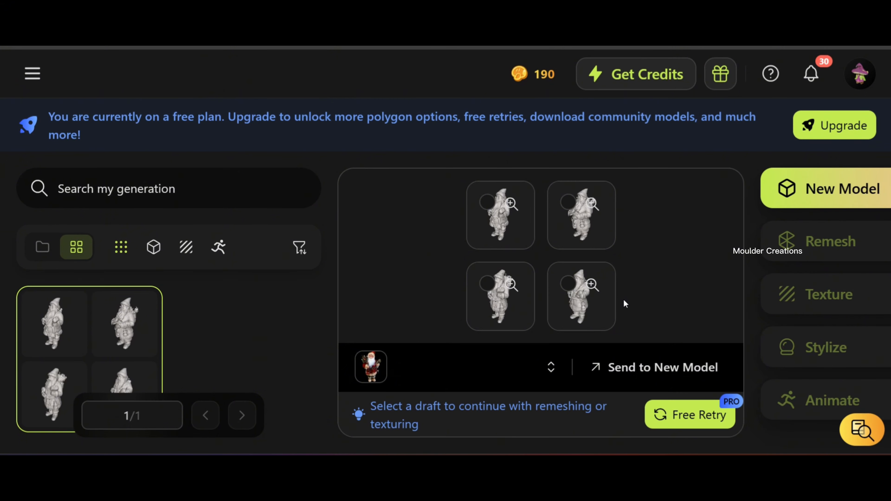
Enlarge the fourth Santa draft, select it and start generating its texture
{"action": "left_click", "coordinate": [794, 46]}
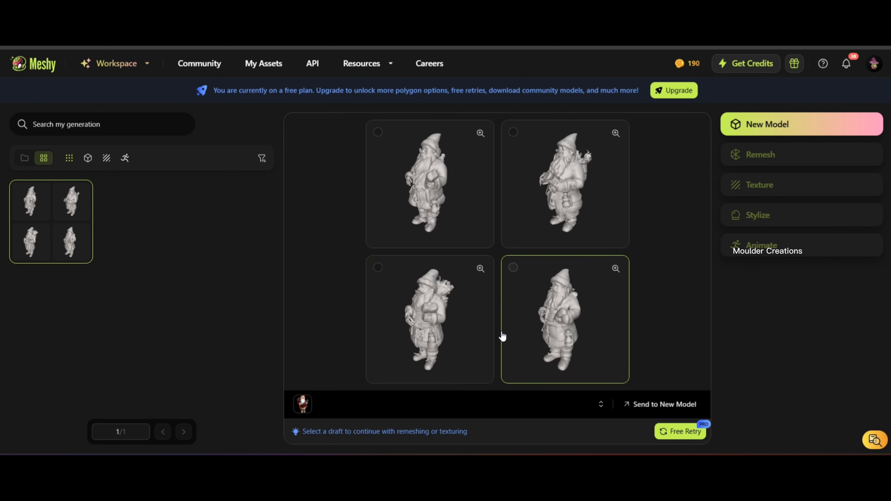
{"action": "left_click", "coordinate": [616, 268]}
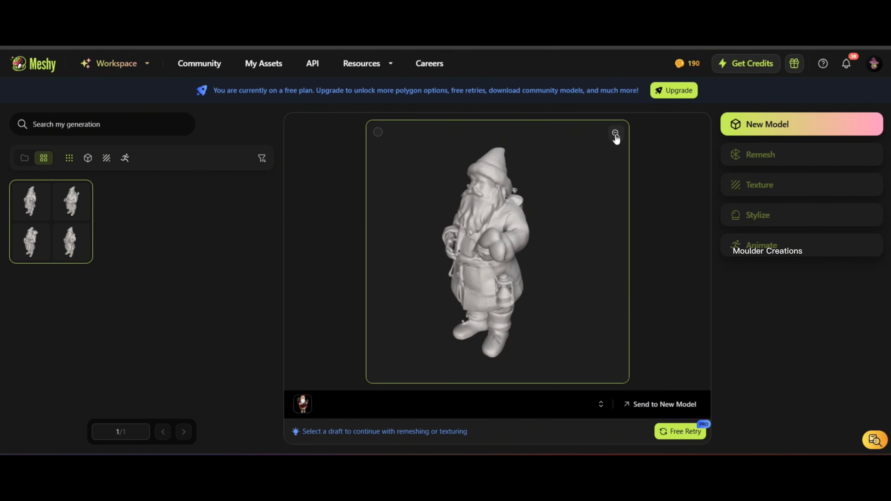
{"action": "left_click", "coordinate": [492, 266]}
{"action": "left_click", "coordinate": [701, 353]}
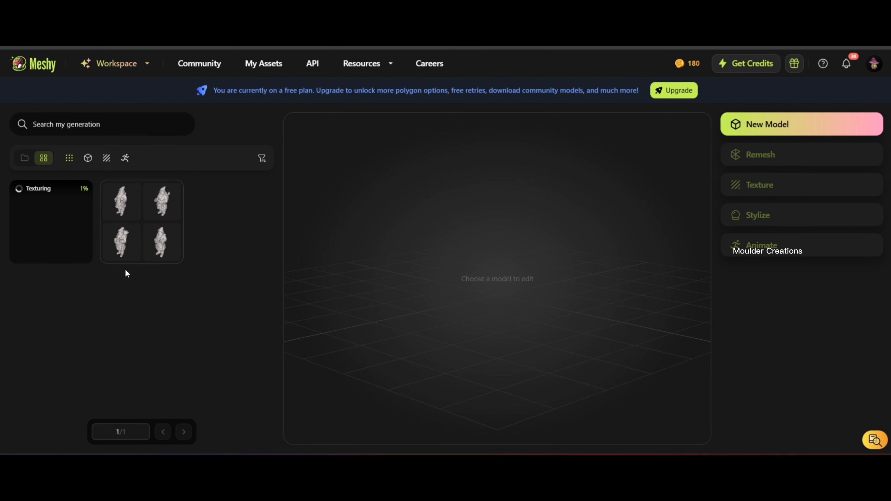
Open the Santa generation being textured in the model viewer, with the page scaled to show the whole workspace
{"action": "mouse_move", "coordinate": [55, 230]}
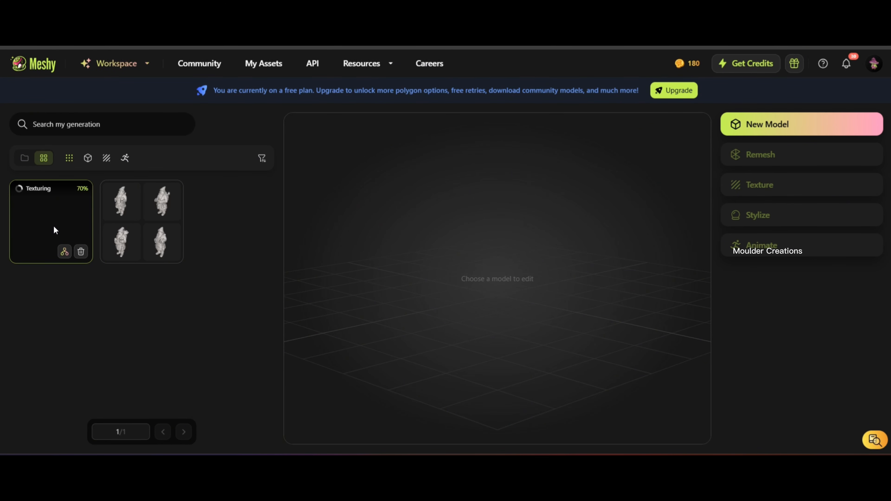
{"action": "left_click", "coordinate": [48, 213]}
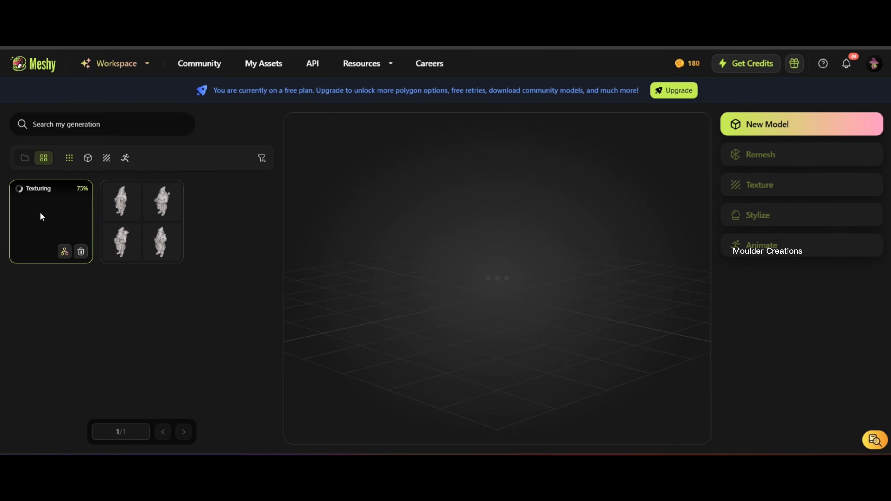
{"action": "key", "text": "ctrl+minus"}
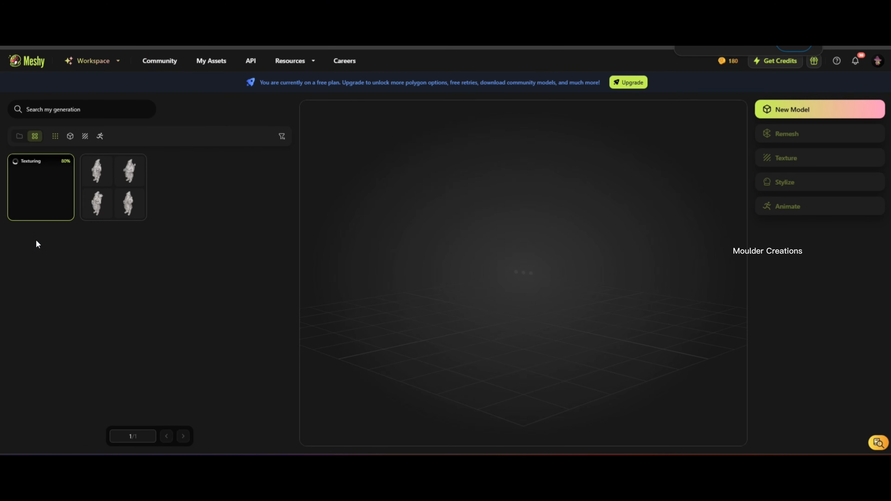
{"action": "scroll", "coordinate": [36, 241], "scroll_direction": "up", "scroll_amount": 2, "text": "ctrl"}
{"action": "scroll", "coordinate": [36, 240], "scroll_direction": "down", "scroll_amount": 1, "text": "ctrl"}
{"action": "scroll", "coordinate": [36, 241], "scroll_direction": "up", "scroll_amount": 4, "text": "ctrl"}
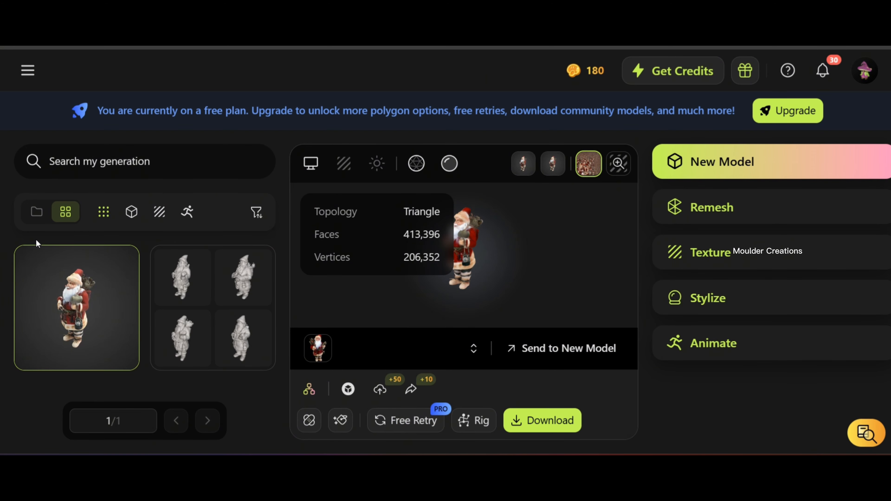
{"action": "key", "text": "ctrl+minus"}
{"action": "key", "text": "ctrl+minus"}
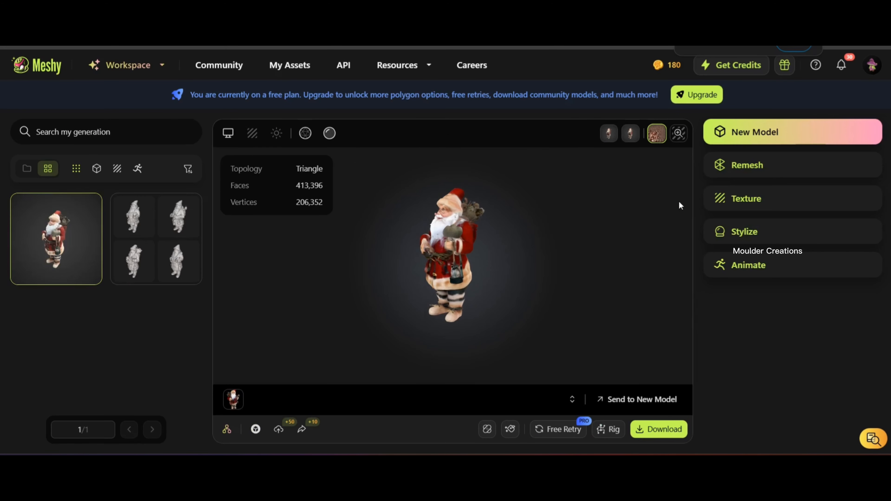
Examine the textured Santa model from the front, from above and from the side
{"action": "scroll", "coordinate": [678, 207], "scroll_direction": "up", "scroll_amount": 4}
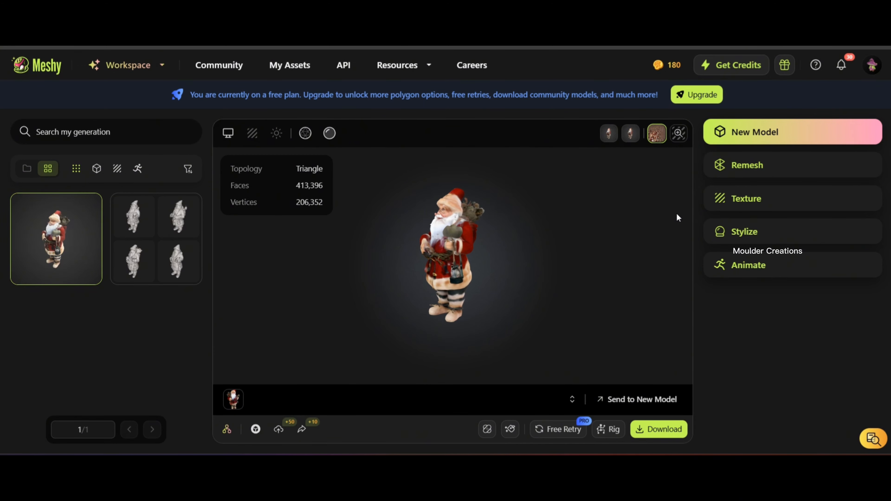
{"action": "left_click_drag", "start_coordinate": [456, 322], "coordinate": [490, 320]}
{"action": "scroll", "coordinate": [455, 212], "scroll_direction": "up", "scroll_amount": 3}
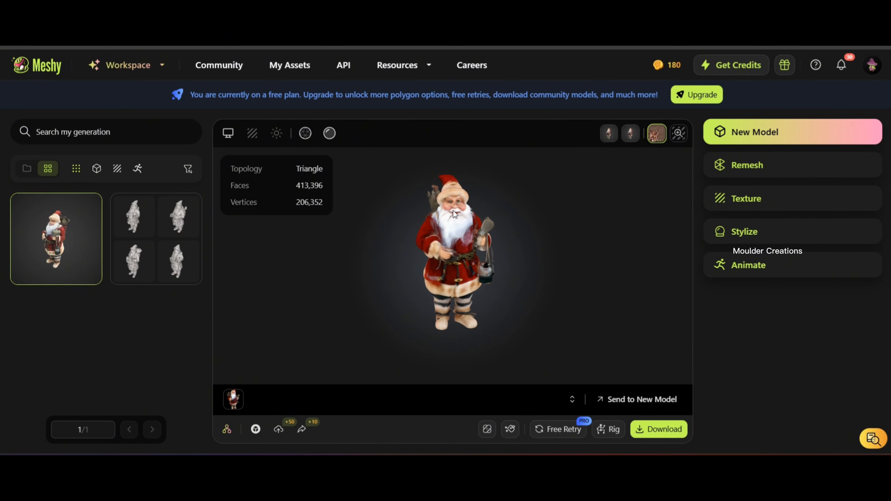
{"action": "scroll", "coordinate": [467, 203], "scroll_direction": "down", "scroll_amount": 2}
{"action": "scroll", "coordinate": [465, 231], "scroll_direction": "up", "scroll_amount": 1}
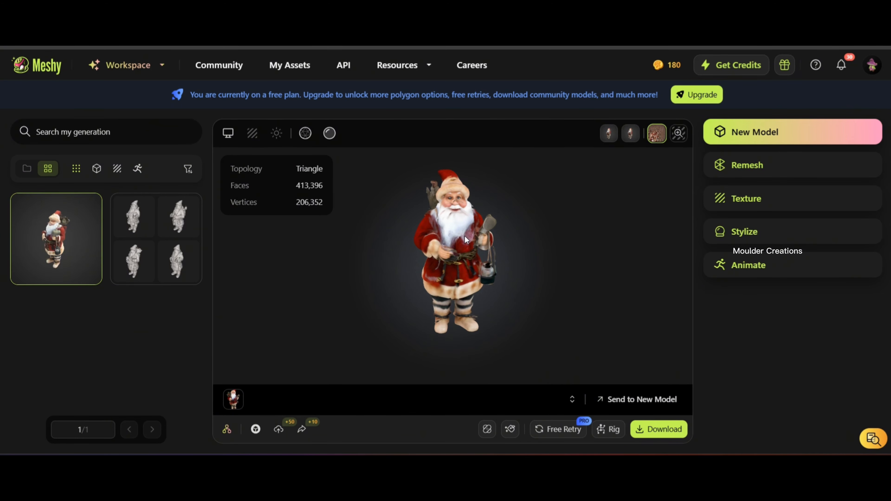
{"action": "left_click_drag", "start_coordinate": [460, 255], "coordinate": [446, 268]}
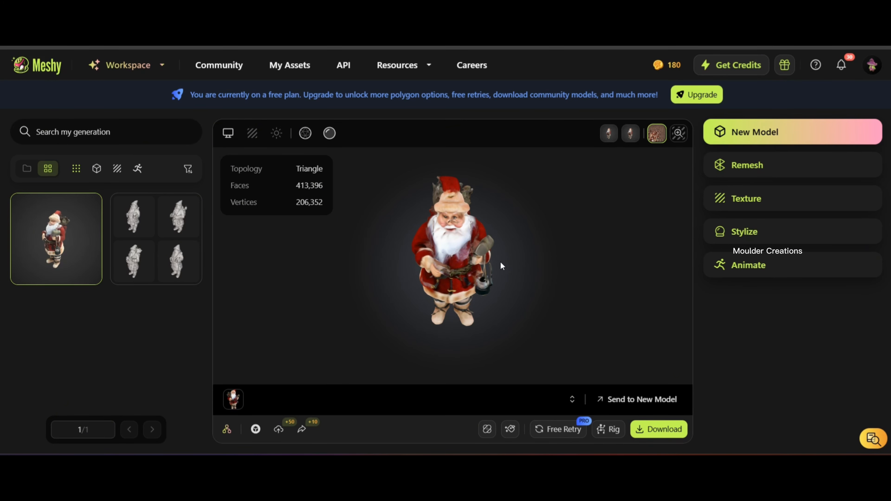
{"action": "left_click_drag", "start_coordinate": [500, 262], "coordinate": [498, 264]}
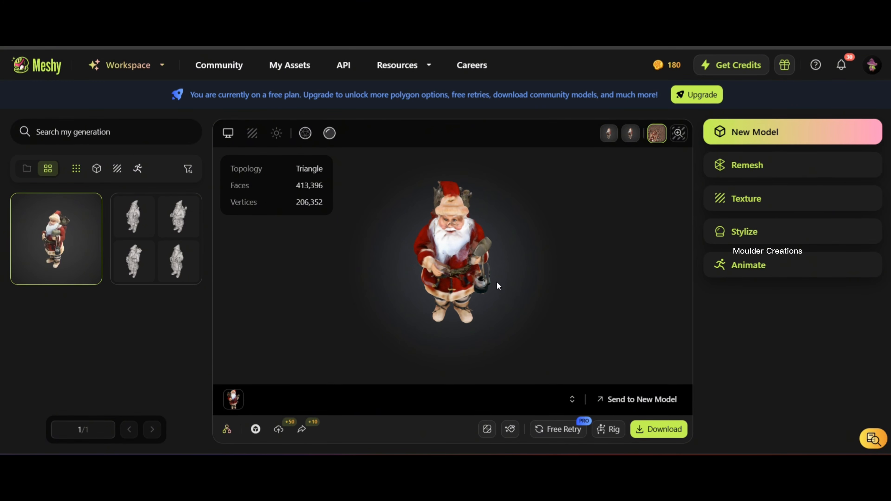
{"action": "left_click_drag", "start_coordinate": [434, 264], "coordinate": [492, 266]}
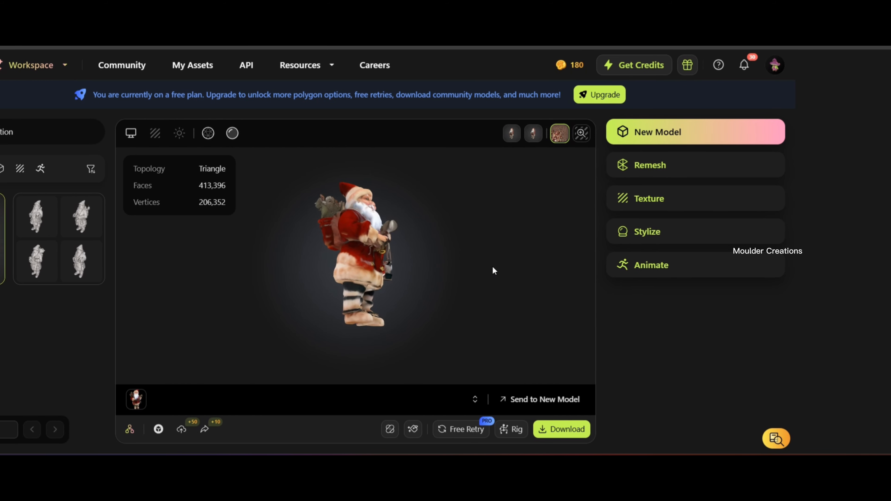
{"action": "left_click_drag", "start_coordinate": [377, 296], "coordinate": [333, 314]}
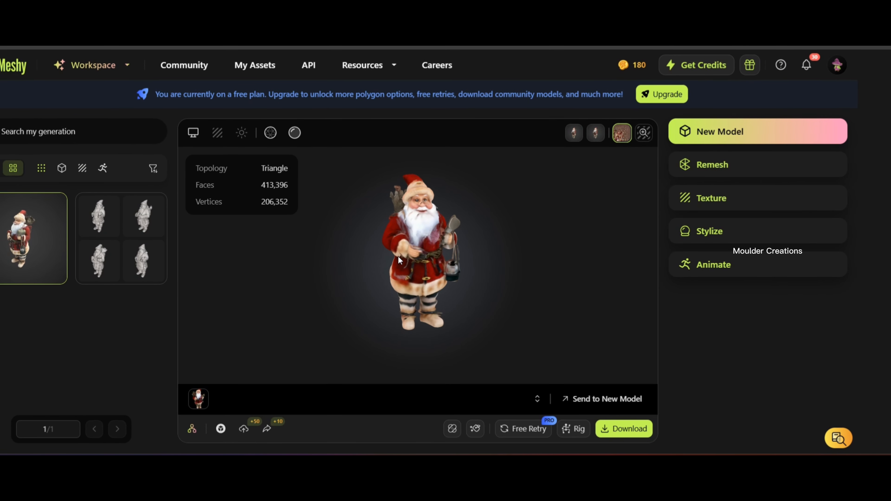
{"action": "scroll", "coordinate": [406, 245], "scroll_direction": "down", "scroll_amount": 2}
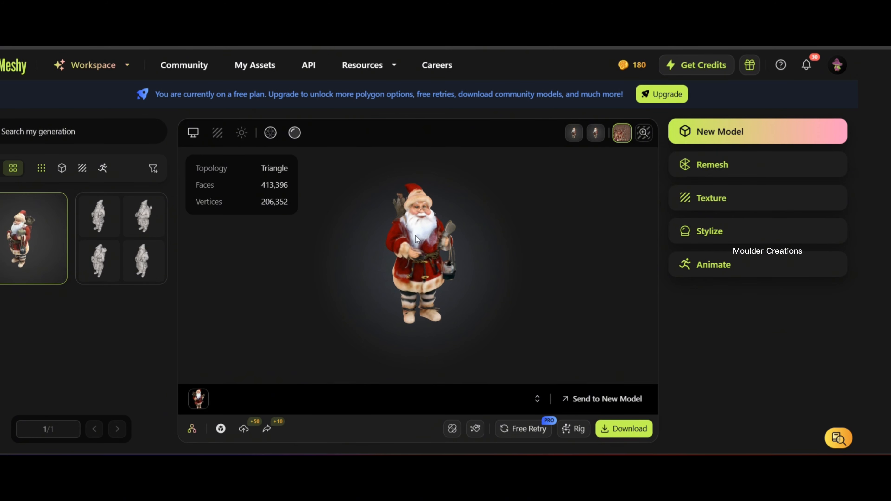
View the Santa model's texture map enlarged, and close the preview
{"action": "left_click", "coordinate": [294, 132]}
{"action": "left_click", "coordinate": [294, 132]}
{"action": "right_click_drag", "start_coordinate": [430, 274], "coordinate": [429, 261]}
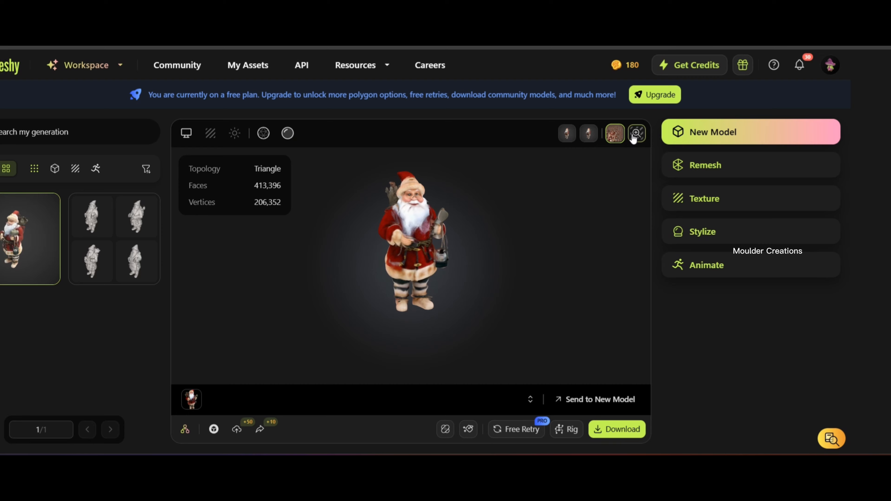
{"action": "left_click", "coordinate": [633, 137]}
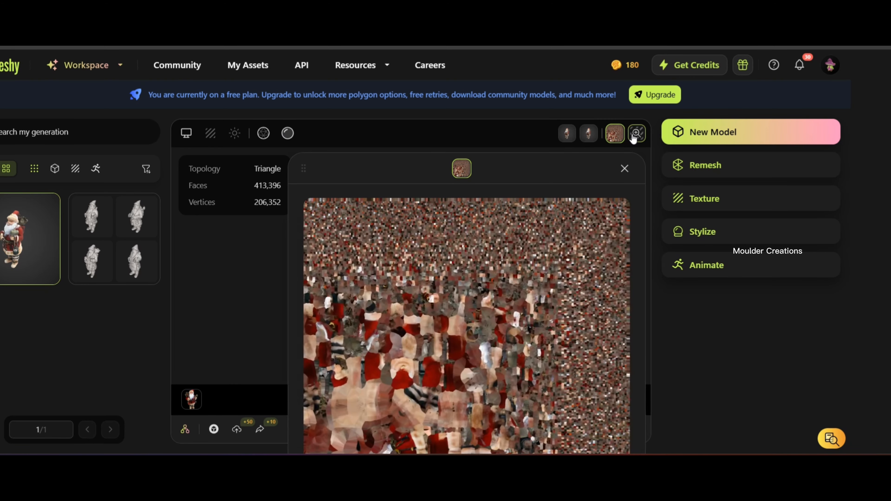
{"action": "left_click", "coordinate": [625, 169]}
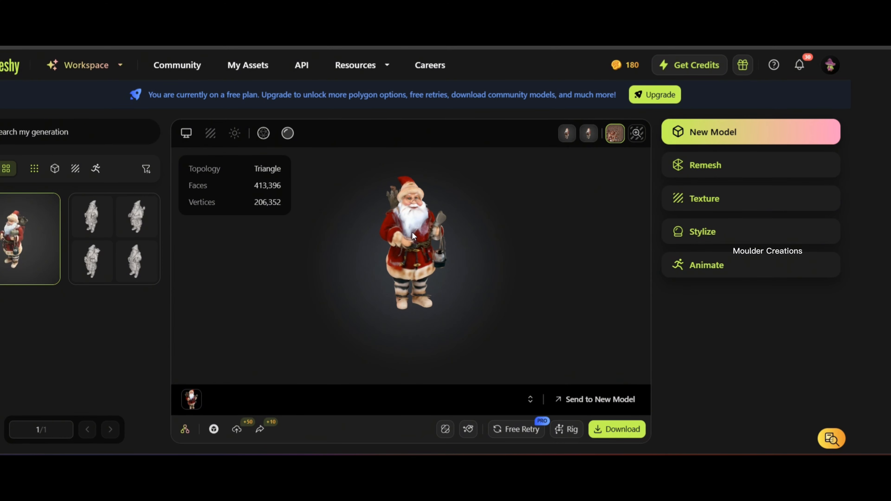
Inspect the Santa's backpack side and front, including a close view of the full figure
{"action": "left_click_drag", "start_coordinate": [417, 250], "coordinate": [554, 270]}
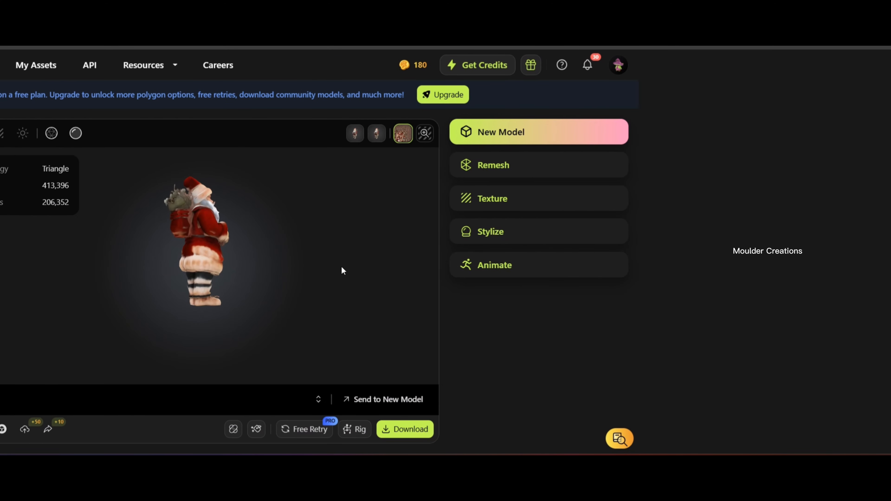
{"action": "left_click_drag", "start_coordinate": [342, 271], "coordinate": [122, 290]}
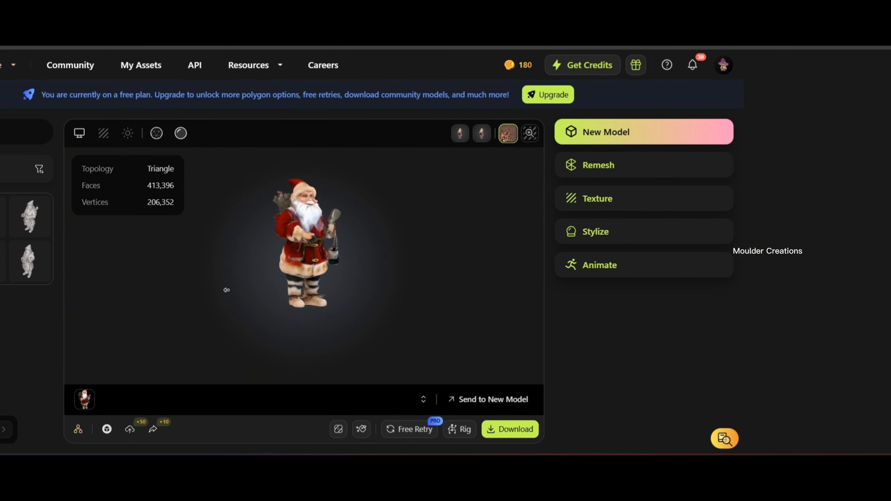
{"action": "left_click_drag", "start_coordinate": [227, 290], "coordinate": [187, 291]}
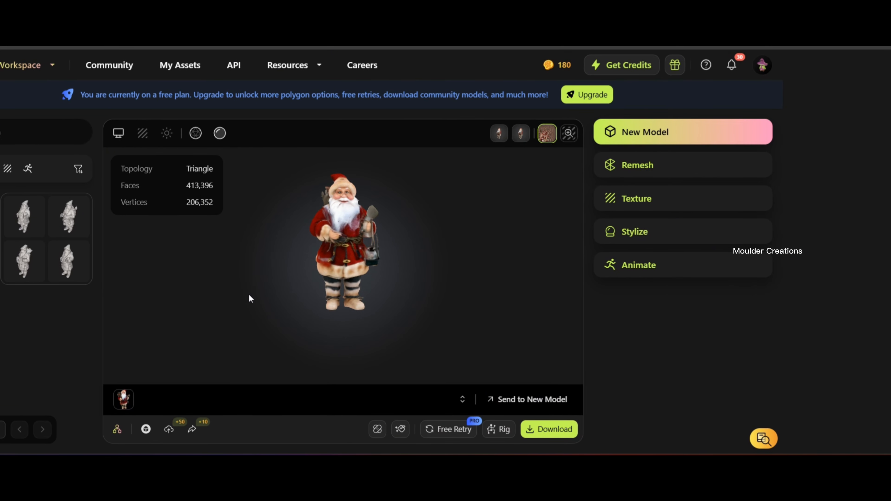
{"action": "scroll", "coordinate": [249, 295], "scroll_direction": "up", "scroll_amount": 3}
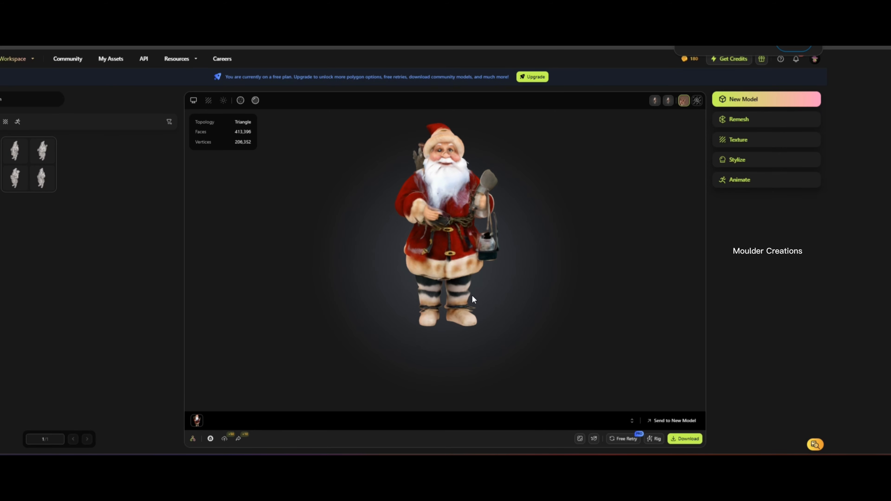
{"action": "left_click_drag", "start_coordinate": [472, 299], "coordinate": [501, 310]}
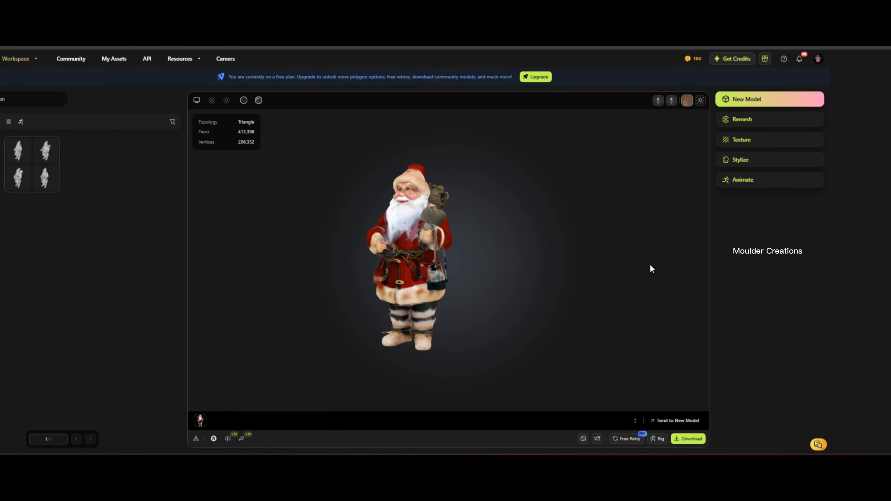
Review the download settings for the Santa model, trying the obj, glb, usdz and stl formats, and close them without downloading
{"action": "left_click", "coordinate": [690, 439]}
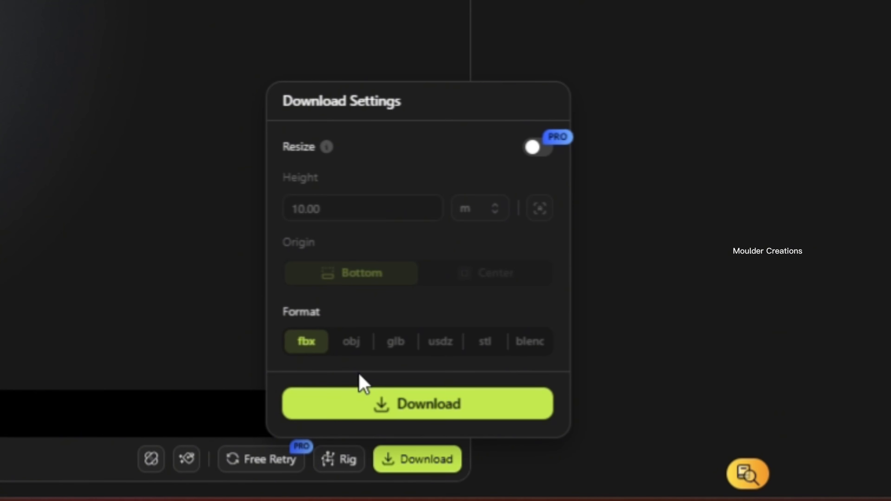
{"action": "left_click", "coordinate": [351, 344]}
{"action": "left_click", "coordinate": [395, 342]}
{"action": "left_click", "coordinate": [451, 348]}
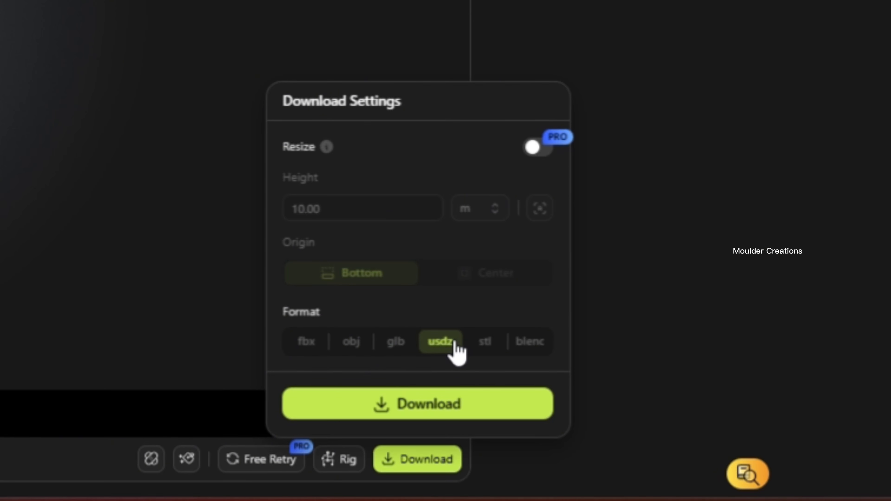
{"action": "left_click", "coordinate": [480, 347]}
{"action": "left_click", "coordinate": [135, 234]}
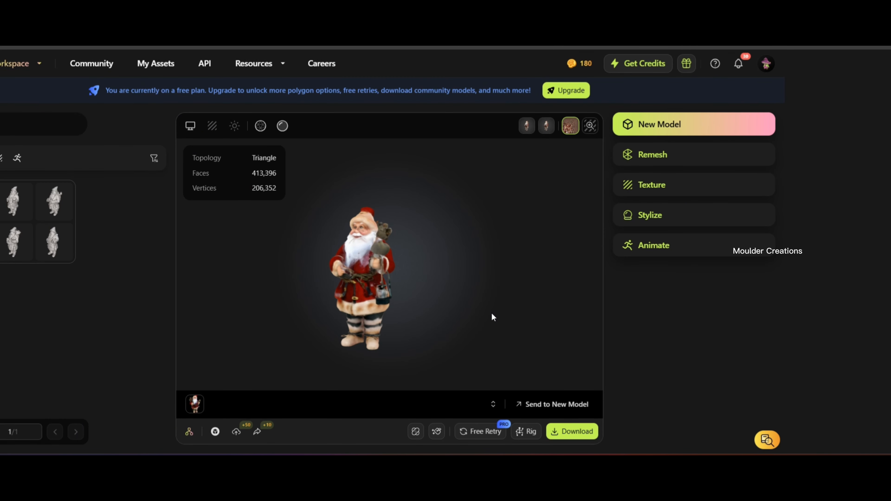
Open the Publish to Sketchfab form for the textured Santa model
{"action": "scroll", "coordinate": [492, 314], "scroll_direction": "up", "scroll_amount": 2}
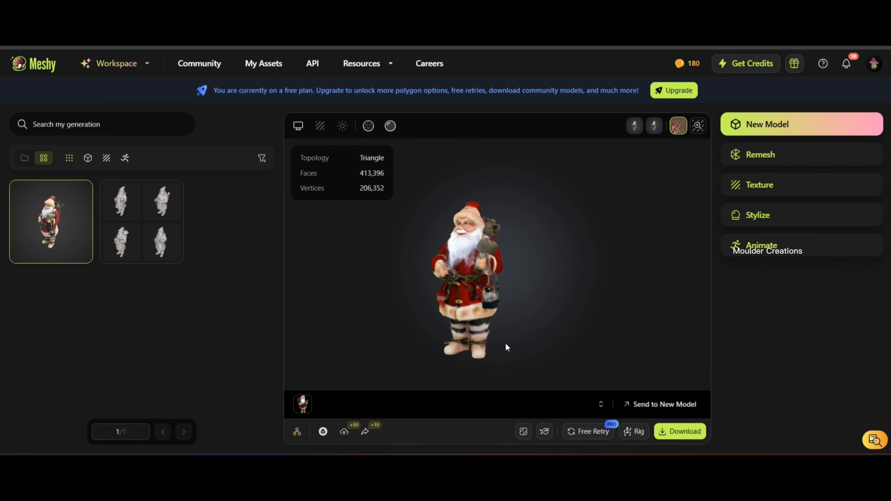
{"action": "scroll", "coordinate": [477, 289], "scroll_direction": "up", "scroll_amount": 3}
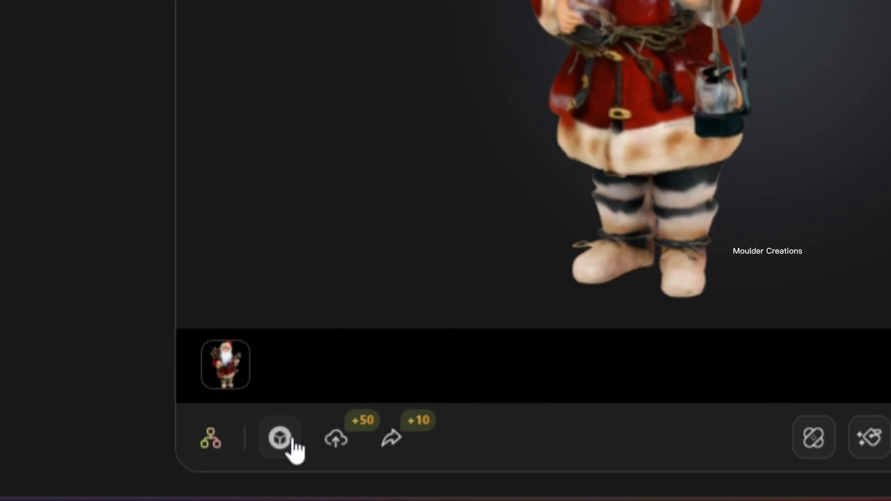
{"action": "left_click", "coordinate": [280, 437]}
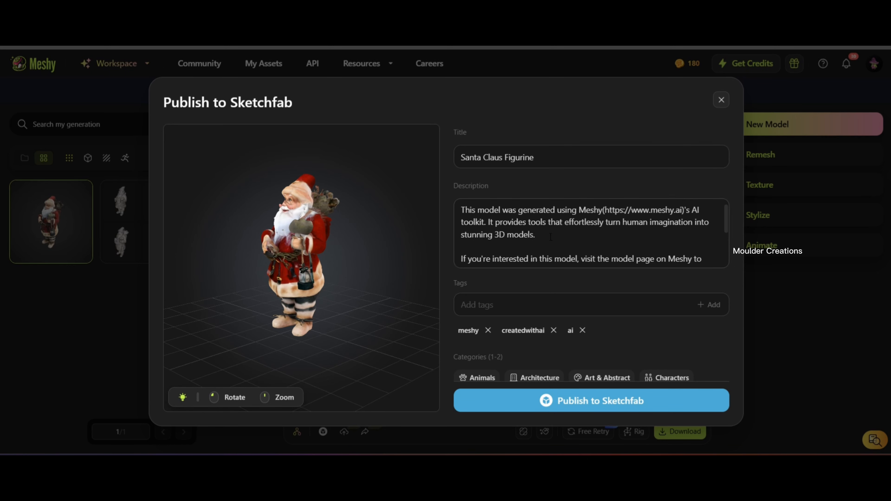
Add the suggested tags christmas, claus, santa, figurine, holiday and winter to the Sketchfab publication
{"action": "left_click", "coordinate": [543, 304]}
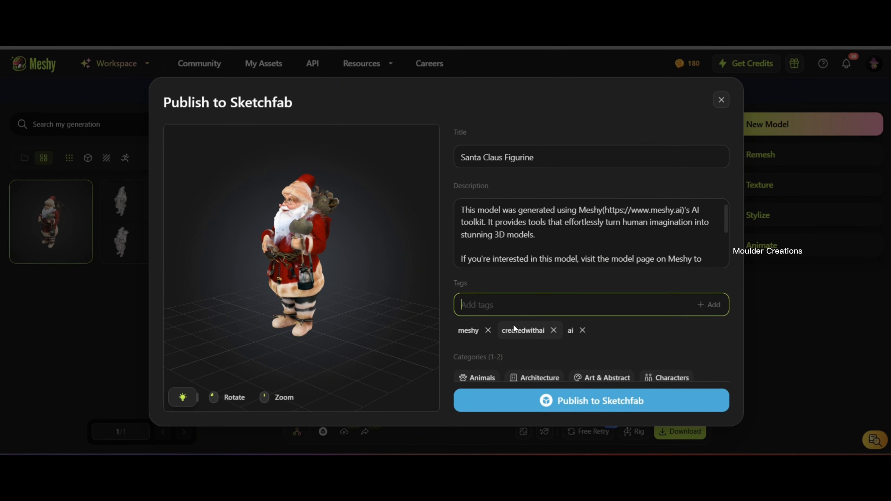
{"action": "left_click", "coordinate": [480, 332]}
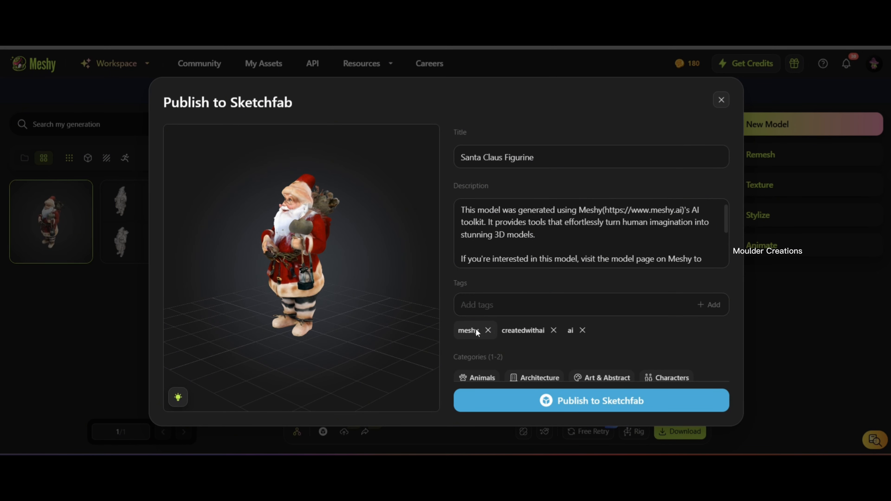
{"action": "left_click", "coordinate": [472, 306]}
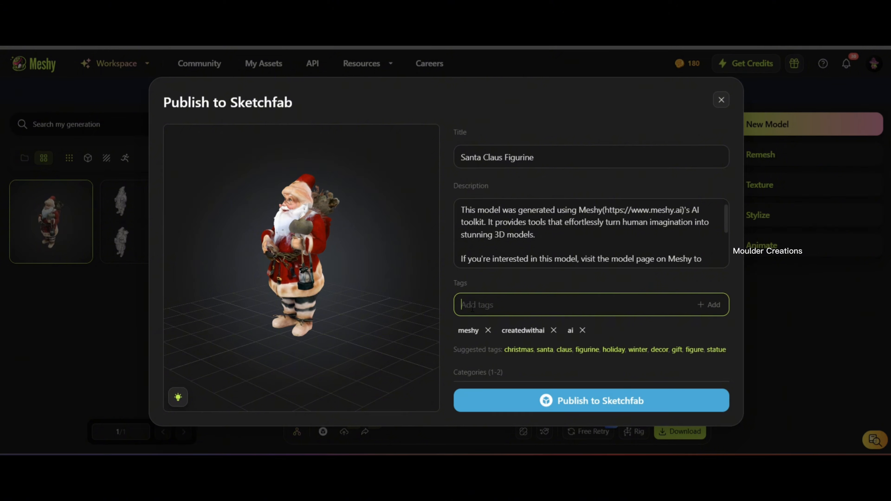
{"action": "left_click", "coordinate": [524, 351]}
{"action": "left_click", "coordinate": [525, 350]}
{"action": "left_click", "coordinate": [517, 351]}
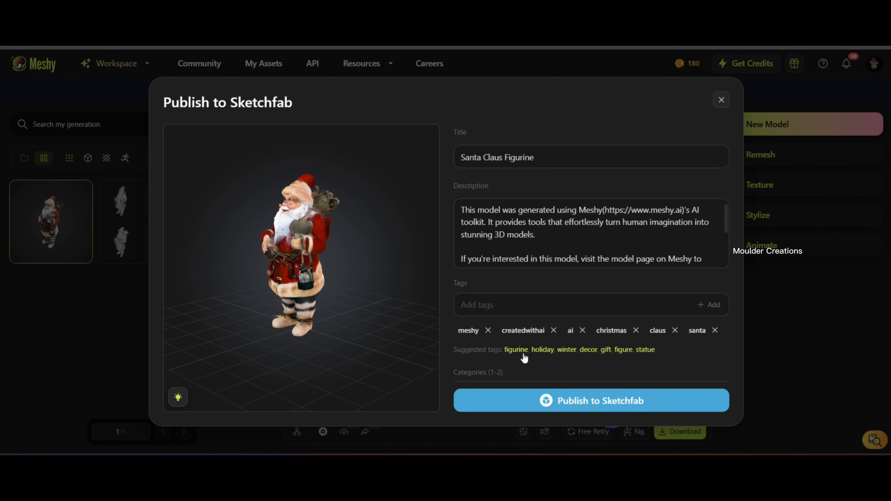
{"action": "left_click", "coordinate": [524, 351]}
{"action": "left_click", "coordinate": [522, 369]}
{"action": "left_click", "coordinate": [521, 369]}
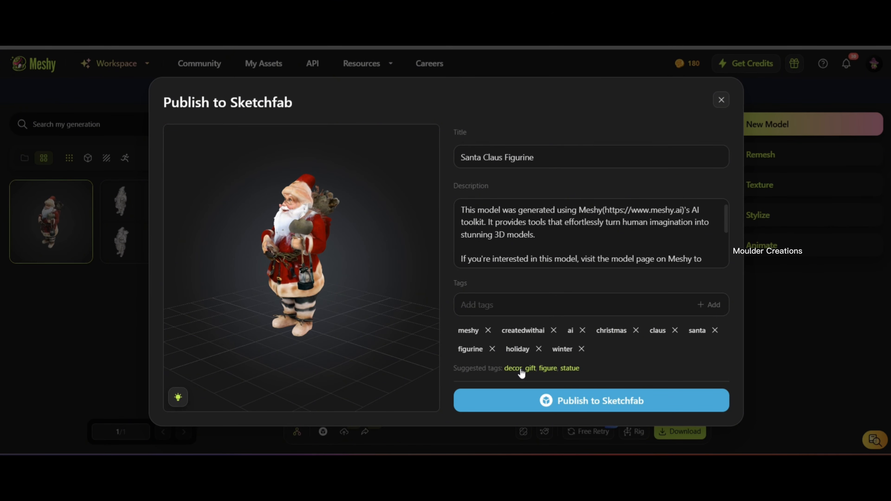
Add the suggested tags decor, figure, statue and gift to the Sketchfab publication
{"action": "left_click", "coordinate": [521, 369]}
{"action": "left_click", "coordinate": [522, 369]}
{"action": "left_click", "coordinate": [521, 369]}
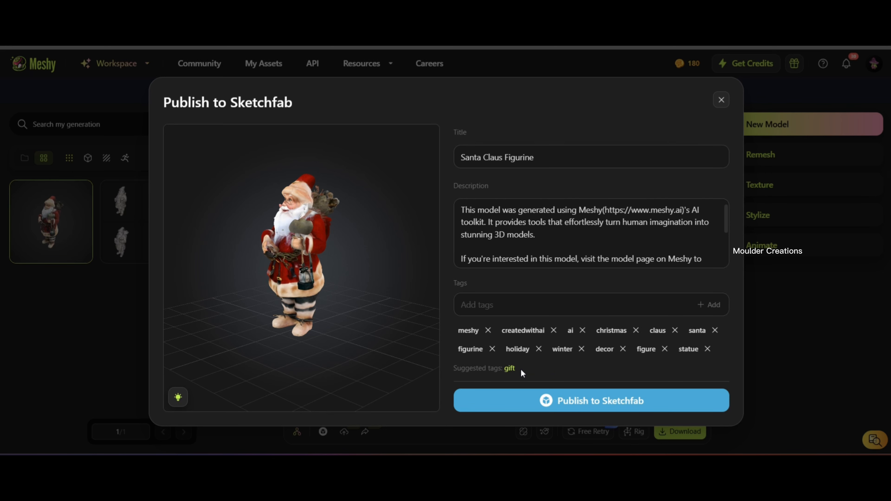
{"action": "left_click", "coordinate": [509, 368]}
Add the existing tags santahats and chrismas by searching for santa and chri in the publication's tags
{"action": "left_click", "coordinate": [503, 311]}
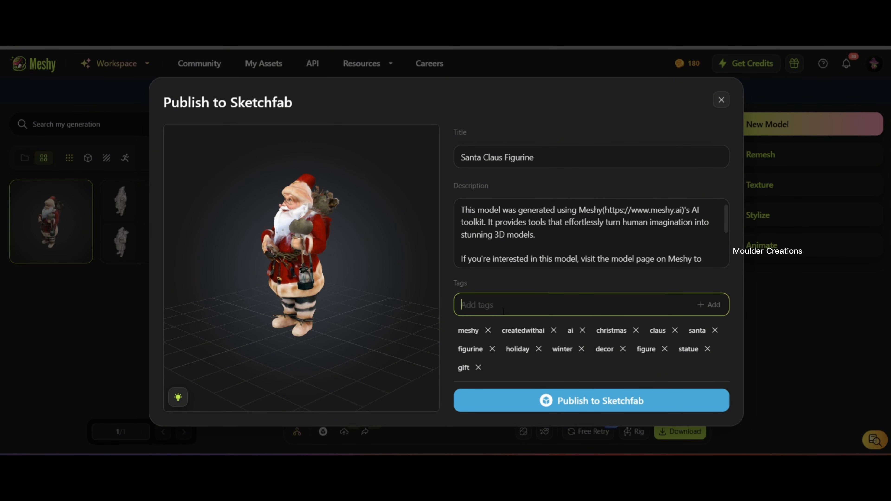
{"action": "type", "text": "sa"}
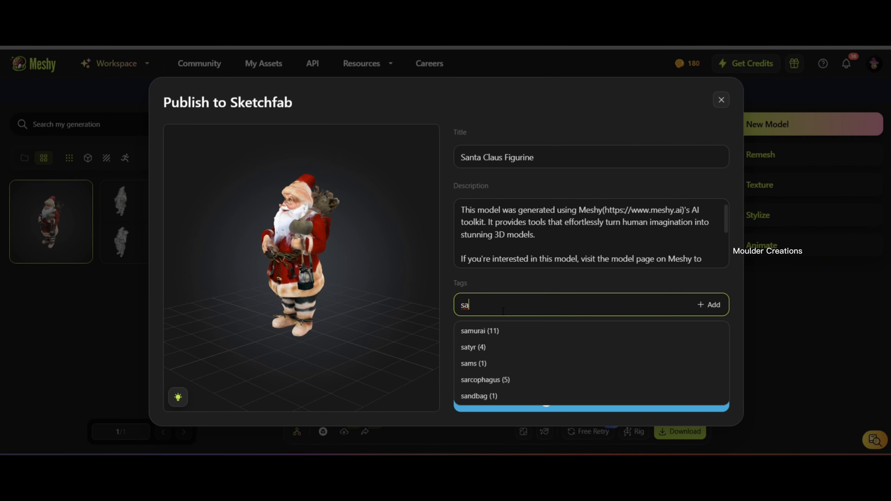
{"action": "type", "text": "nta"}
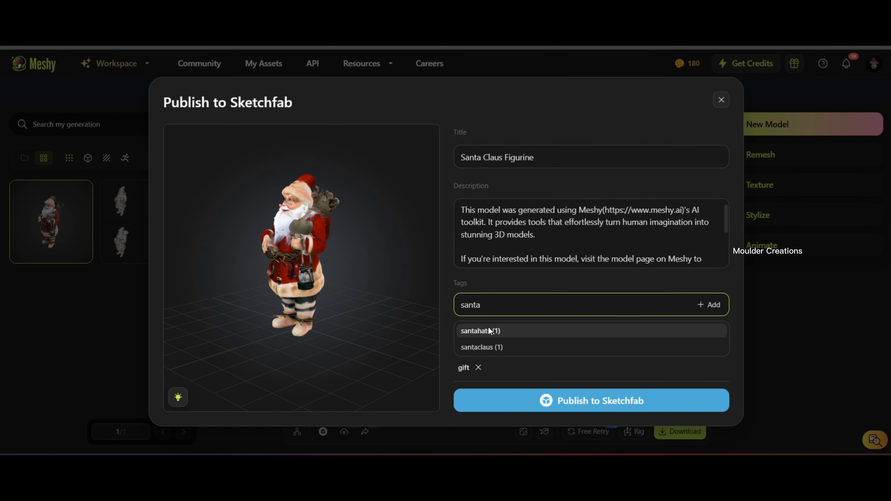
{"action": "left_click", "coordinate": [475, 333]}
{"action": "left_click", "coordinate": [494, 308]}
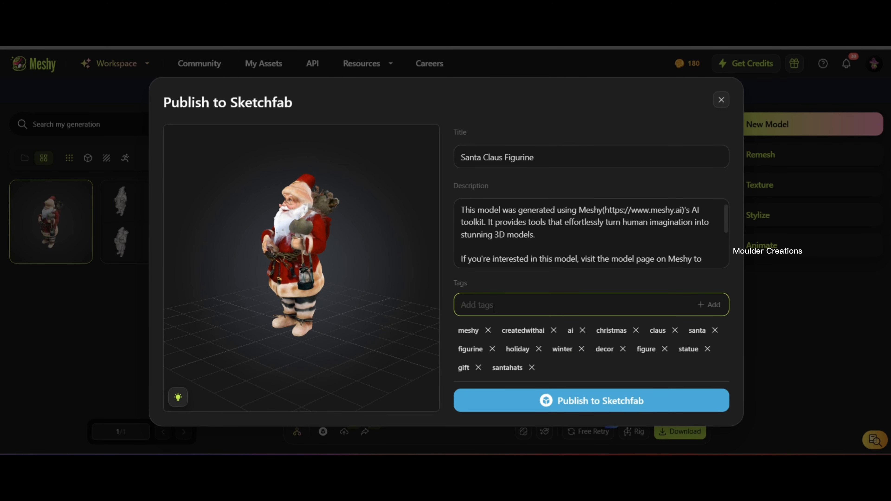
{"action": "type", "text": "chri"}
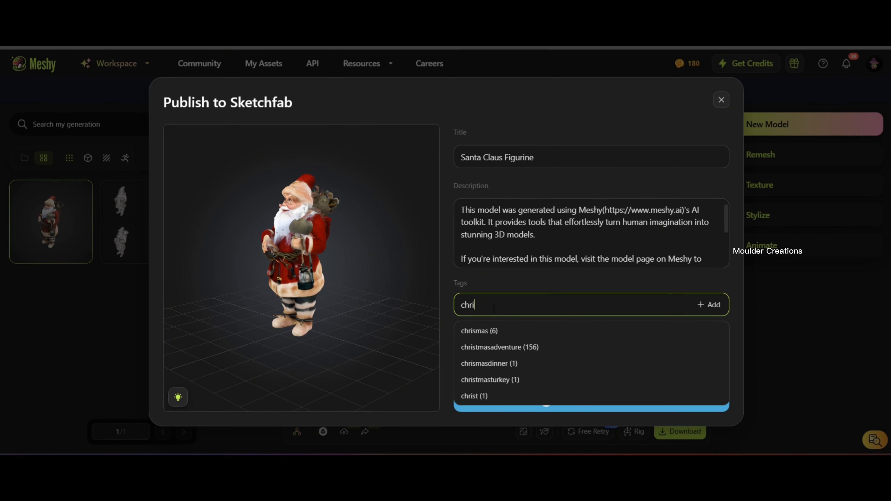
{"action": "left_click", "coordinate": [491, 331]}
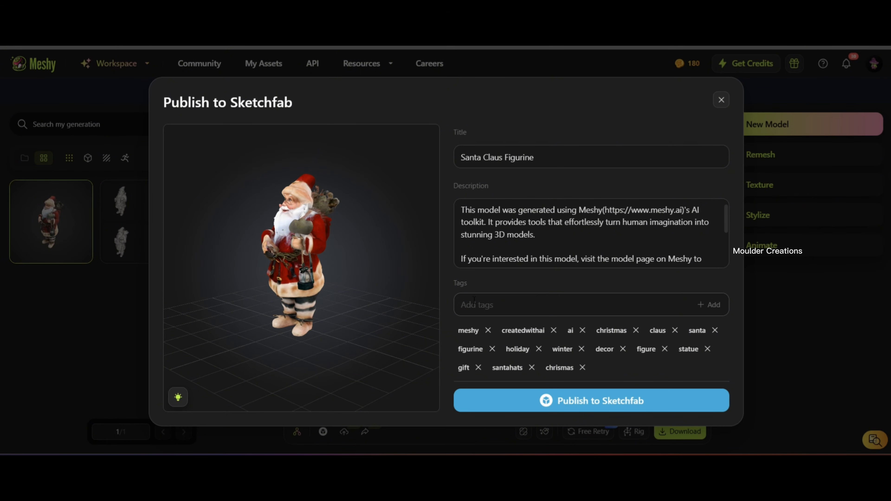
Inspect the Santa figurine from the front and side and at closer range in the publication preview
{"action": "left_click_drag", "start_coordinate": [306, 280], "coordinate": [357, 281]}
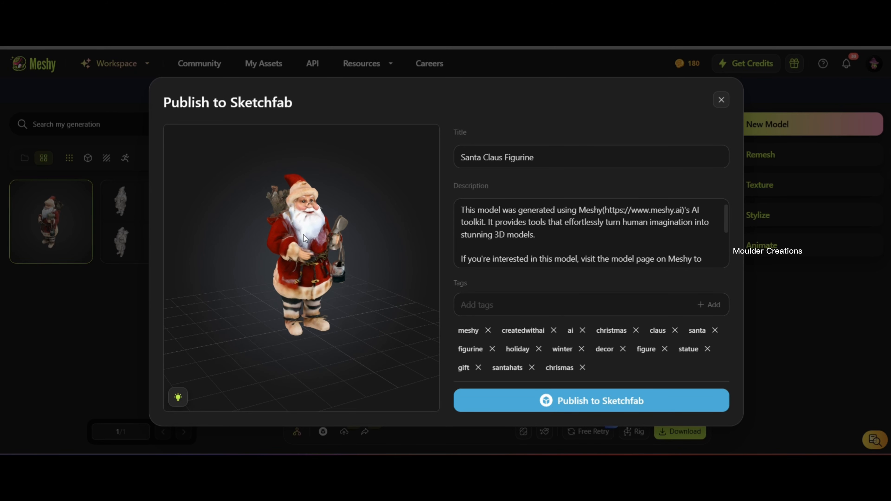
{"action": "mouse_move", "coordinate": [178, 398]}
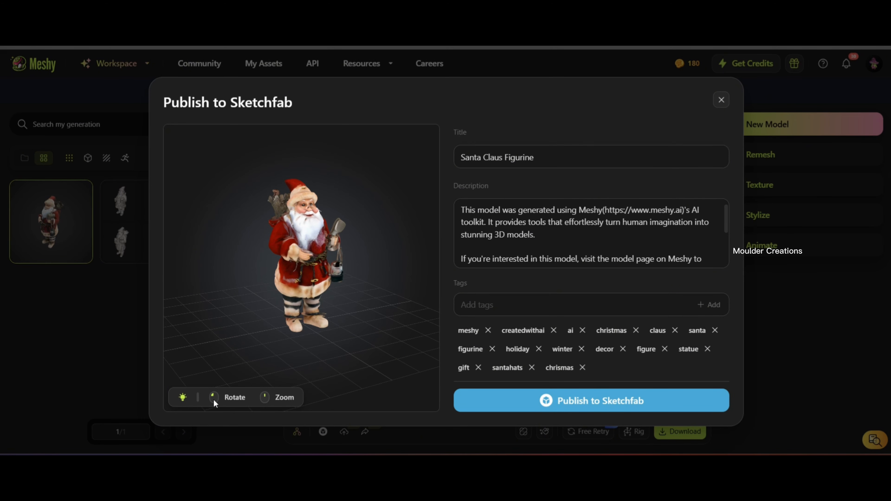
{"action": "mouse_move", "coordinate": [284, 327]}
{"action": "left_mouse_down"}
{"action": "mouse_move", "coordinate": [314, 338]}
{"action": "mouse_move", "coordinate": [292, 325]}
{"action": "left_mouse_up"}
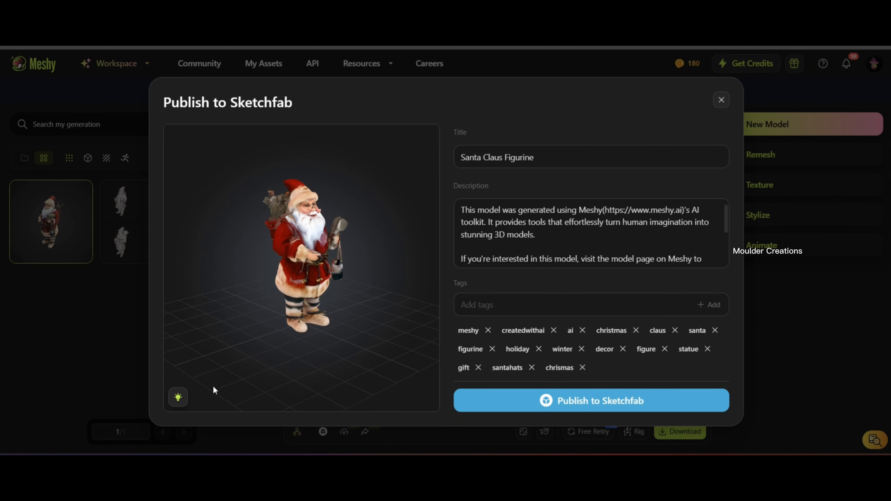
{"action": "mouse_move", "coordinate": [181, 399]}
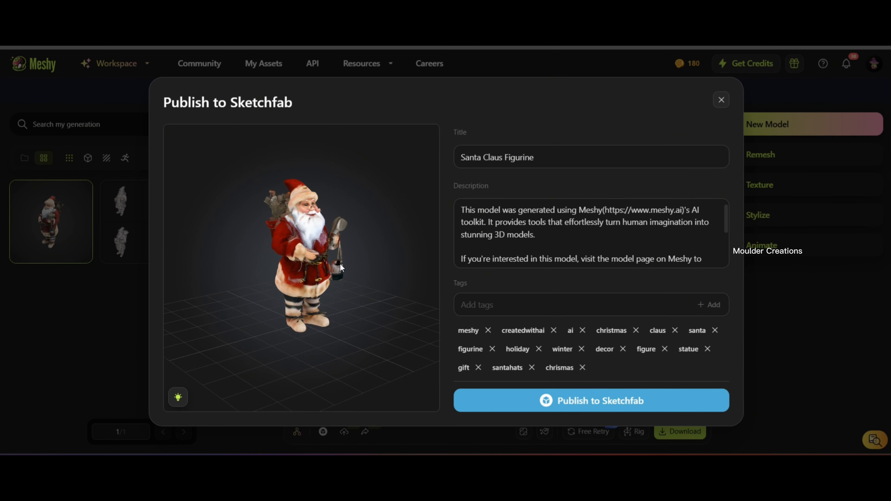
{"action": "scroll", "coordinate": [303, 265], "scroll_direction": "up", "scroll_amount": 3}
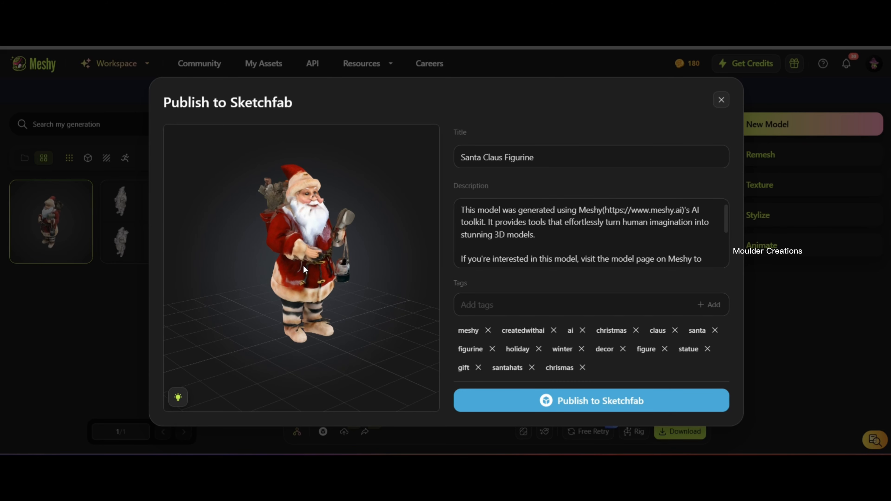
{"action": "left_click_drag", "start_coordinate": [303, 265], "coordinate": [256, 258]}
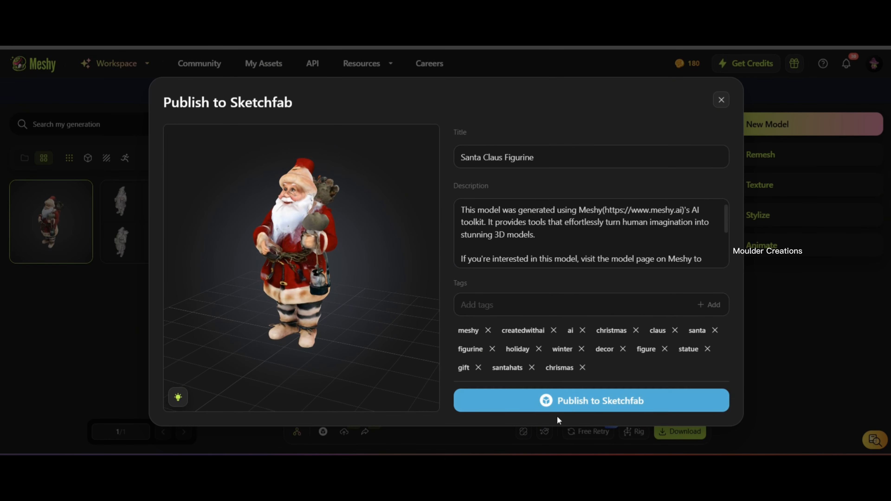
Publish the model to Sketchfab, accepting all cookies and logging in with Google, and view it on Sketchfab
{"action": "left_click", "coordinate": [575, 396]}
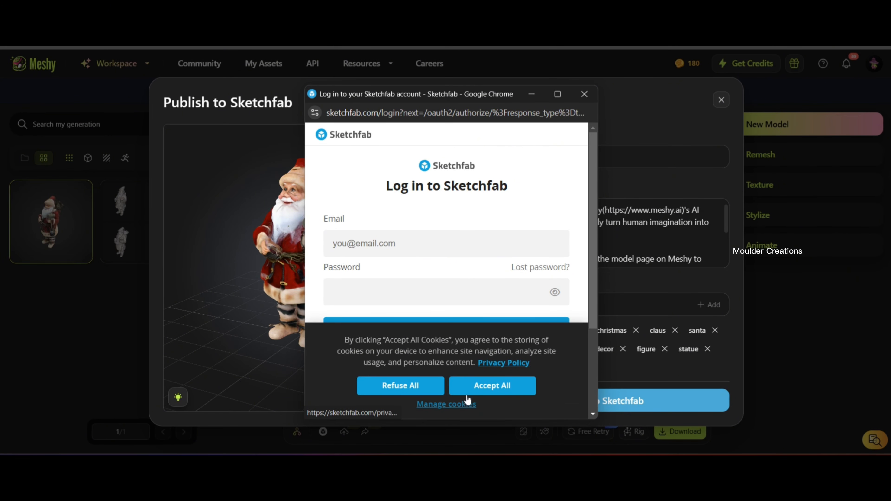
{"action": "left_click", "coordinate": [478, 387]}
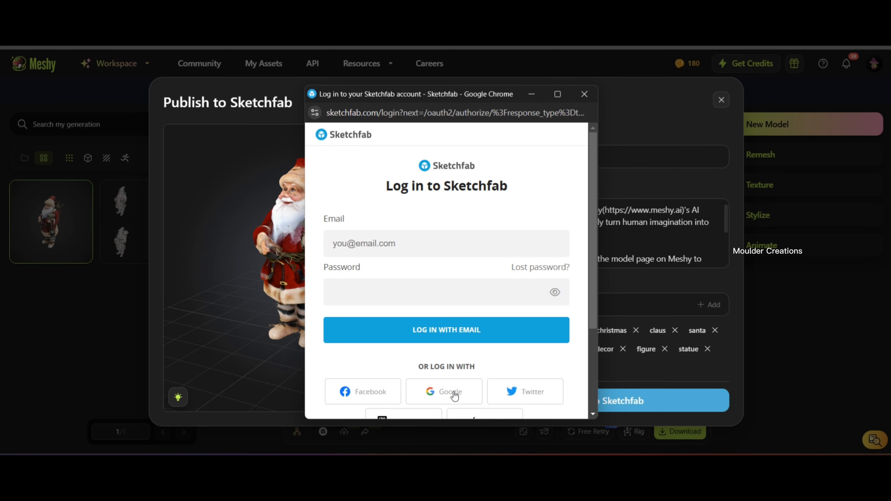
{"action": "left_click", "coordinate": [454, 394]}
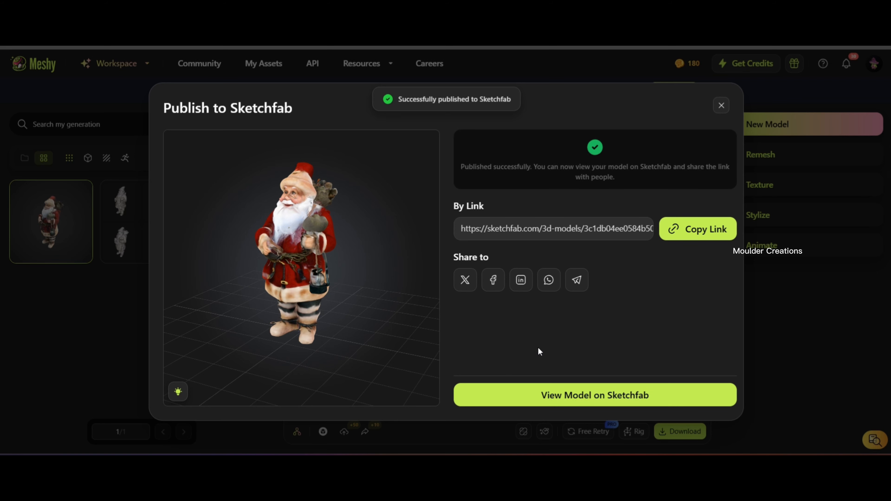
{"action": "left_click", "coordinate": [571, 388]}
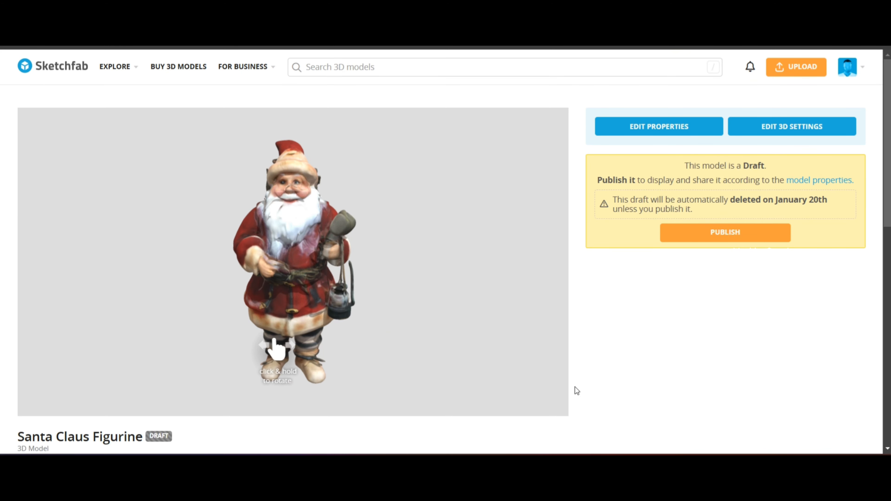
Examine the draft figurine from several sides, its viewer settings, the widened viewer and the description and tags
{"action": "mouse_move", "coordinate": [475, 300]}
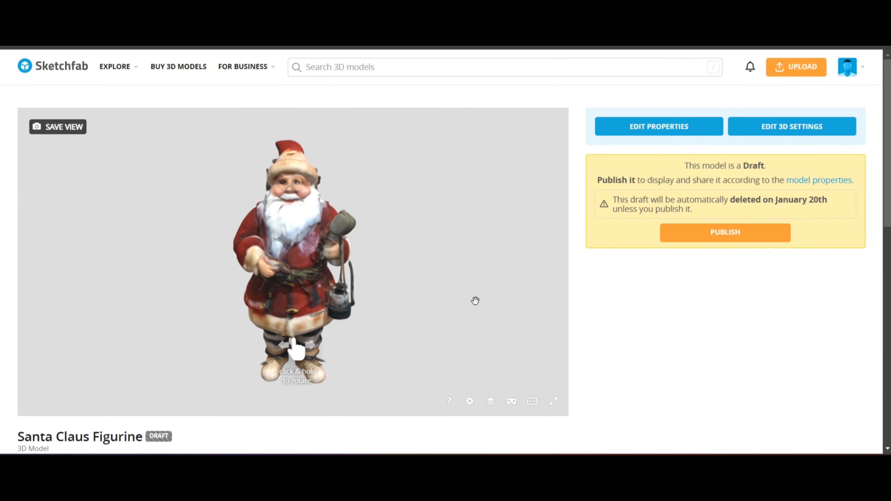
{"action": "left_click_drag", "start_coordinate": [474, 300], "coordinate": [273, 307]}
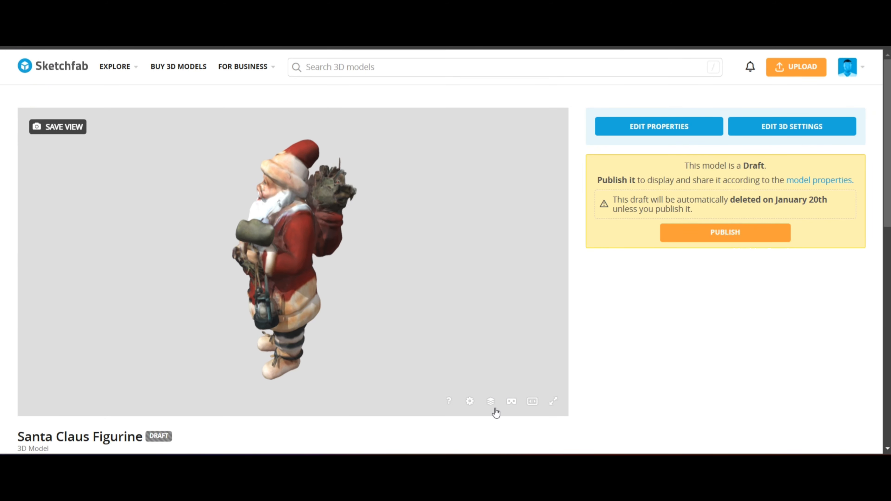
{"action": "left_click", "coordinate": [493, 409]}
{"action": "left_click", "coordinate": [494, 410]}
{"action": "left_click", "coordinate": [470, 404]}
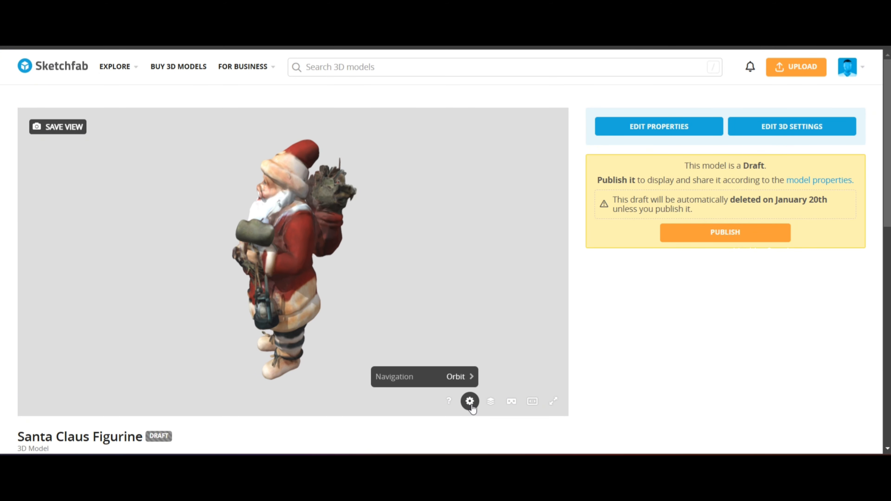
{"action": "left_click", "coordinate": [532, 408]}
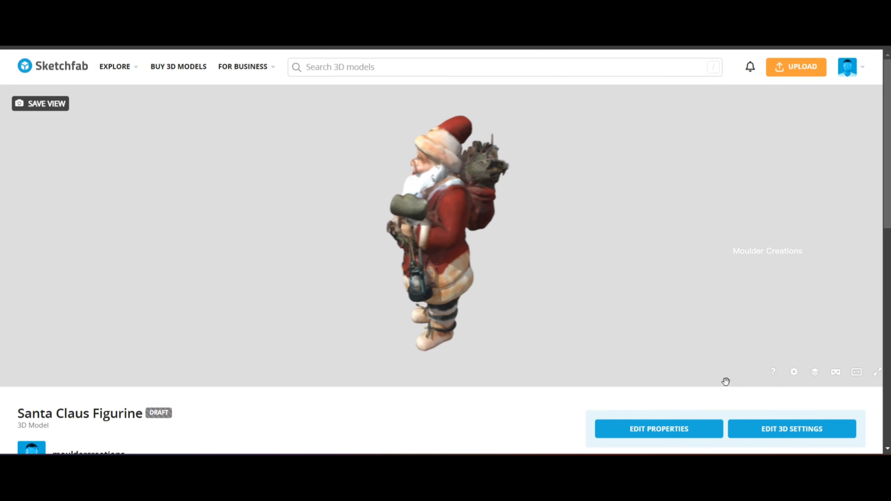
{"action": "left_click_drag", "start_coordinate": [726, 380], "coordinate": [635, 272]}
{"action": "left_click_drag", "start_coordinate": [888, 134], "coordinate": [872, 258]}
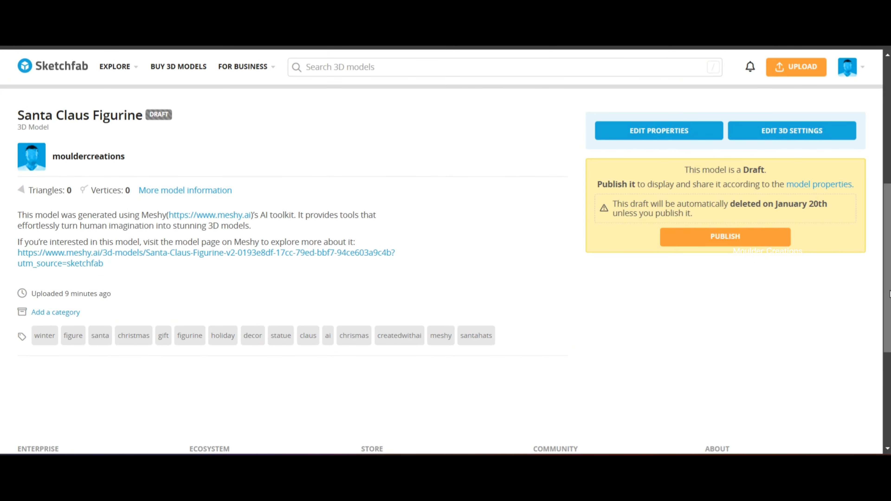
{"action": "scroll", "coordinate": [875, 194], "scroll_direction": "up", "scroll_amount": 8}
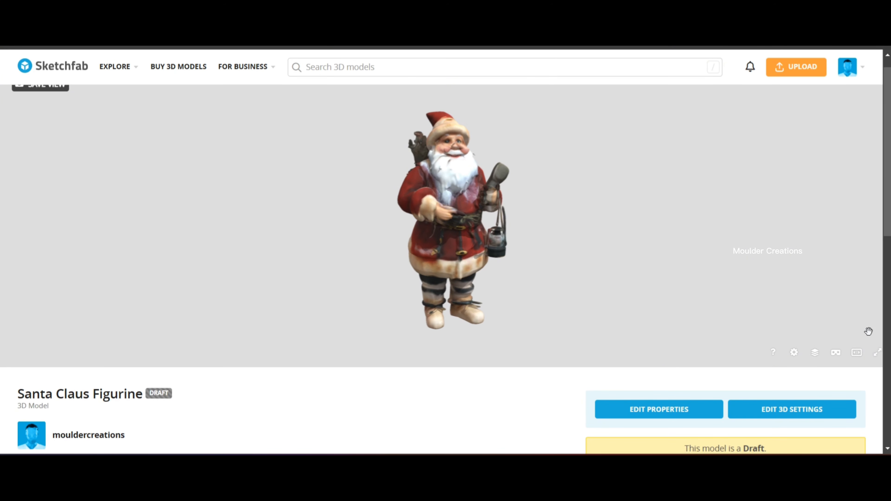
{"action": "left_click", "coordinate": [856, 352]}
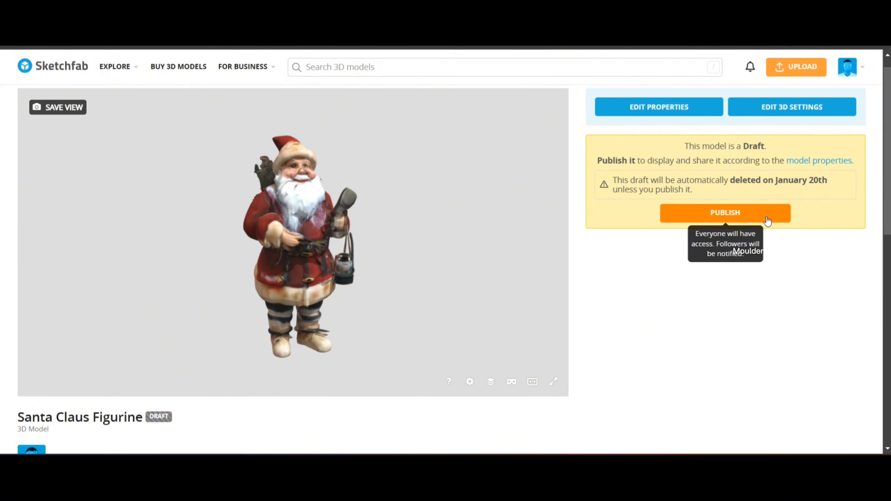
Publish the draft Santa Claus Figurine on Sketchfab and go to the published model
{"action": "left_click", "coordinate": [767, 217]}
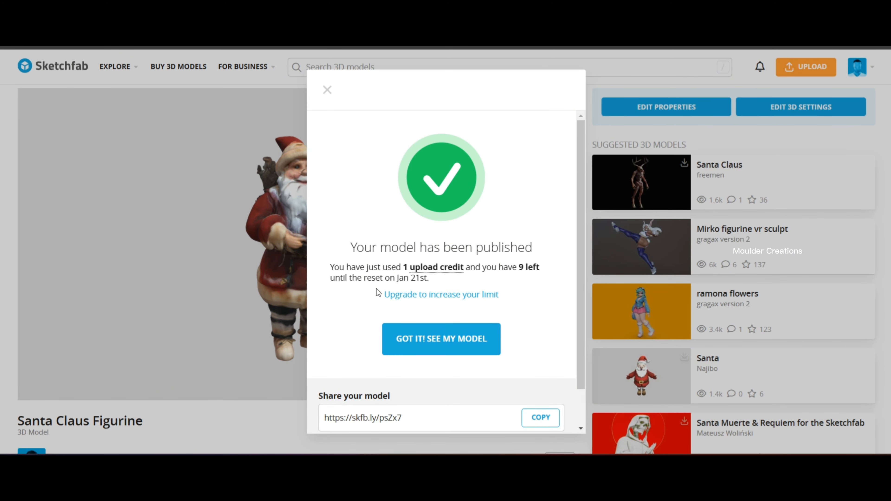
{"action": "left_click", "coordinate": [420, 340]}
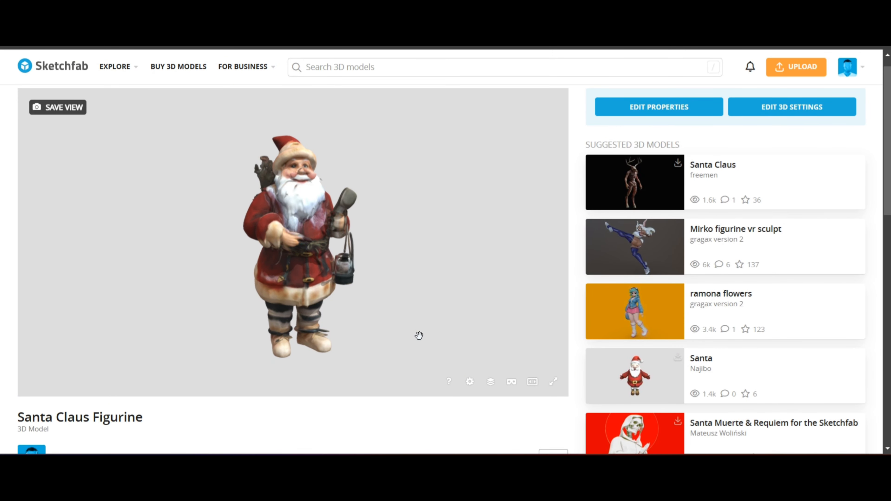
Inspect the published Santa figurine from the side and from below, and review its page details
{"action": "mouse_move", "coordinate": [378, 328]}
{"action": "left_mouse_down"}
{"action": "mouse_move", "coordinate": [310, 318]}
{"action": "mouse_move", "coordinate": [257, 338]}
{"action": "mouse_move", "coordinate": [384, 340]}
{"action": "left_mouse_up"}
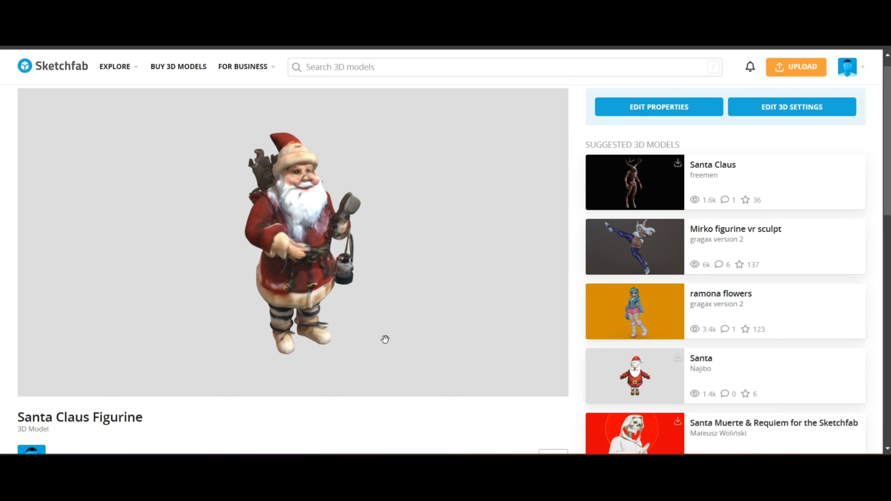
{"action": "left_click_drag", "start_coordinate": [328, 314], "coordinate": [315, 379]}
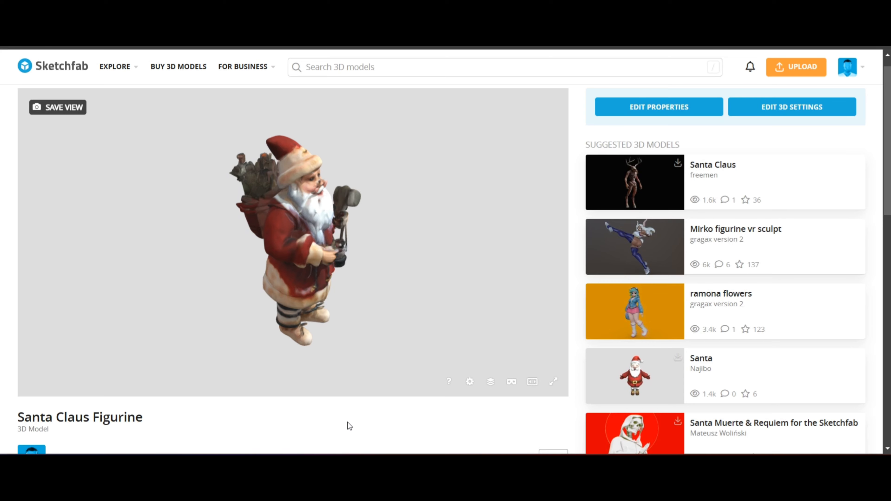
{"action": "mouse_move", "coordinate": [340, 372]}
{"action": "left_mouse_down"}
{"action": "mouse_move", "coordinate": [364, 304]}
{"action": "mouse_move", "coordinate": [308, 332]}
{"action": "mouse_move", "coordinate": [353, 375]}
{"action": "left_mouse_up"}
{"action": "scroll", "coordinate": [408, 414], "scroll_direction": "up", "scroll_amount": 1}
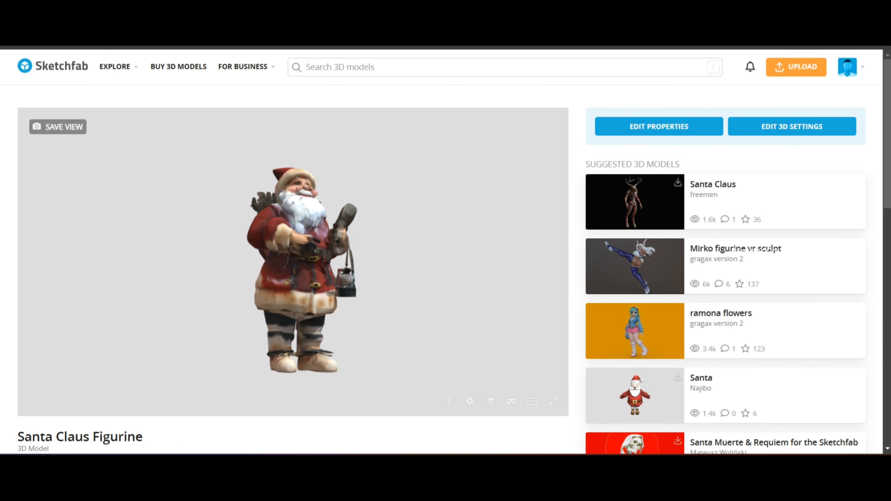
{"action": "scroll", "coordinate": [446, 267], "scroll_direction": "down", "scroll_amount": 5}
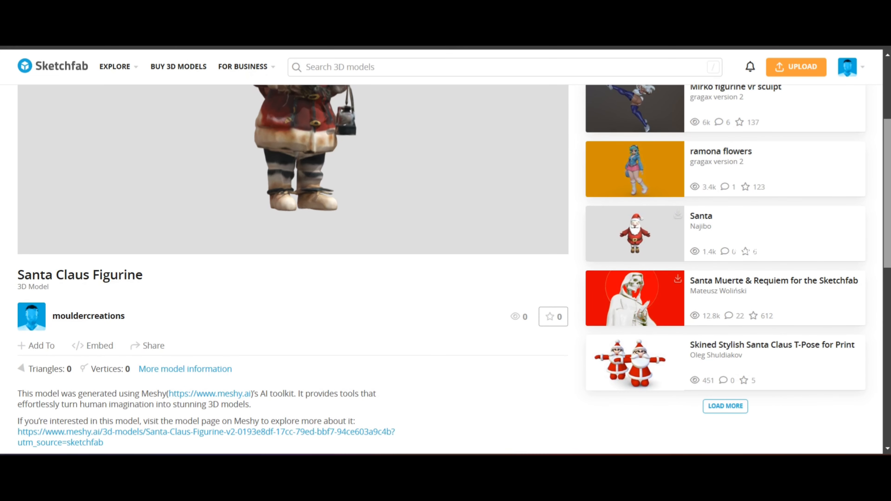
{"action": "scroll", "coordinate": [877, 104], "scroll_direction": "up", "scroll_amount": 4}
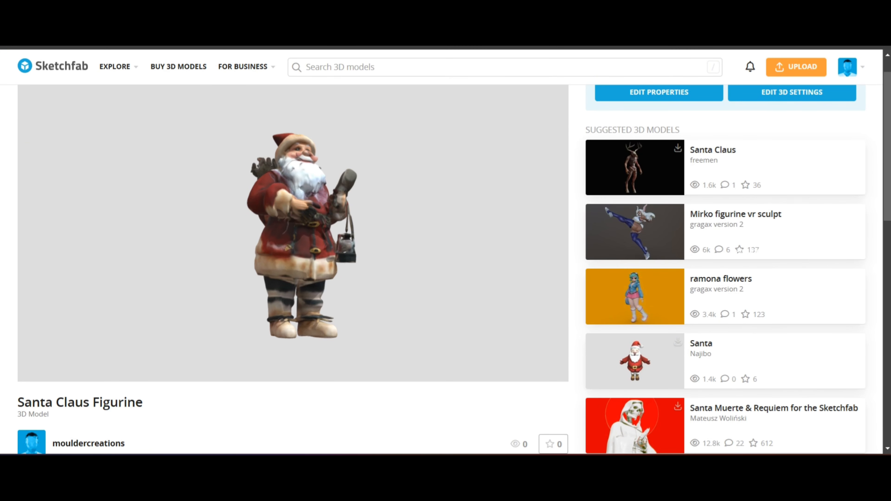